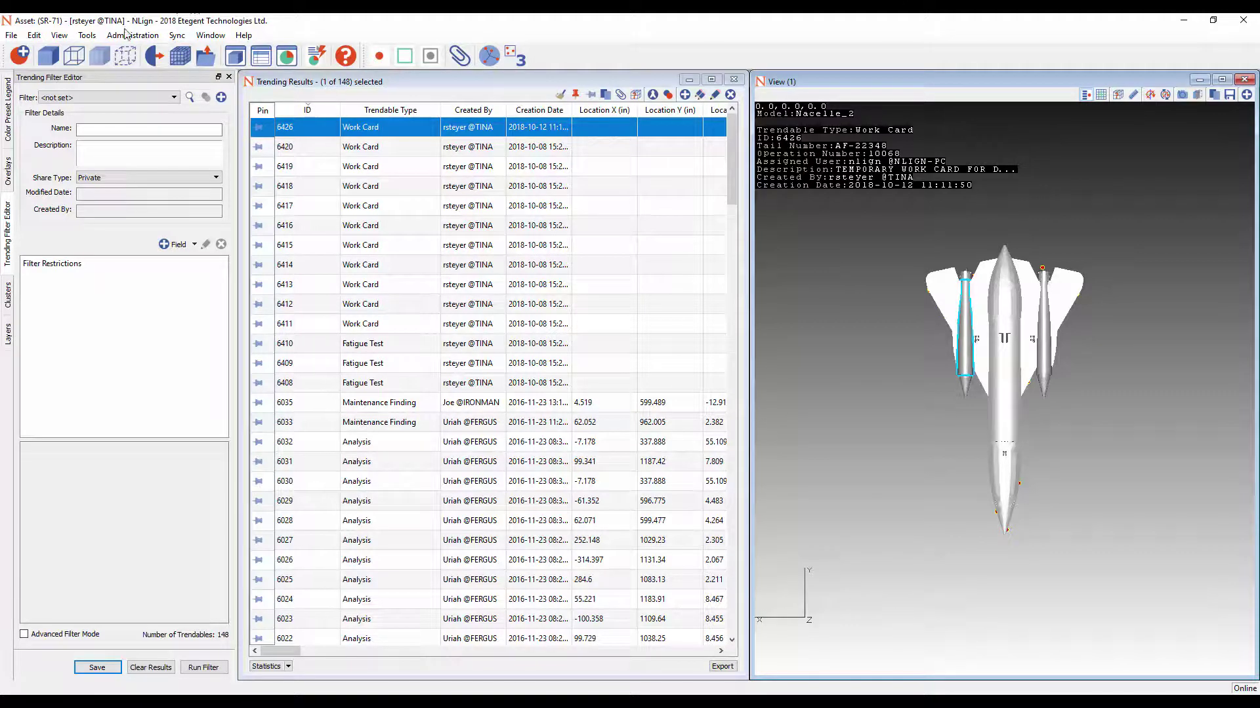
Step: Open work card 6426, display its attached photo 20180806_160315, and start the Damage Mapping Wizard for it
click(87, 36)
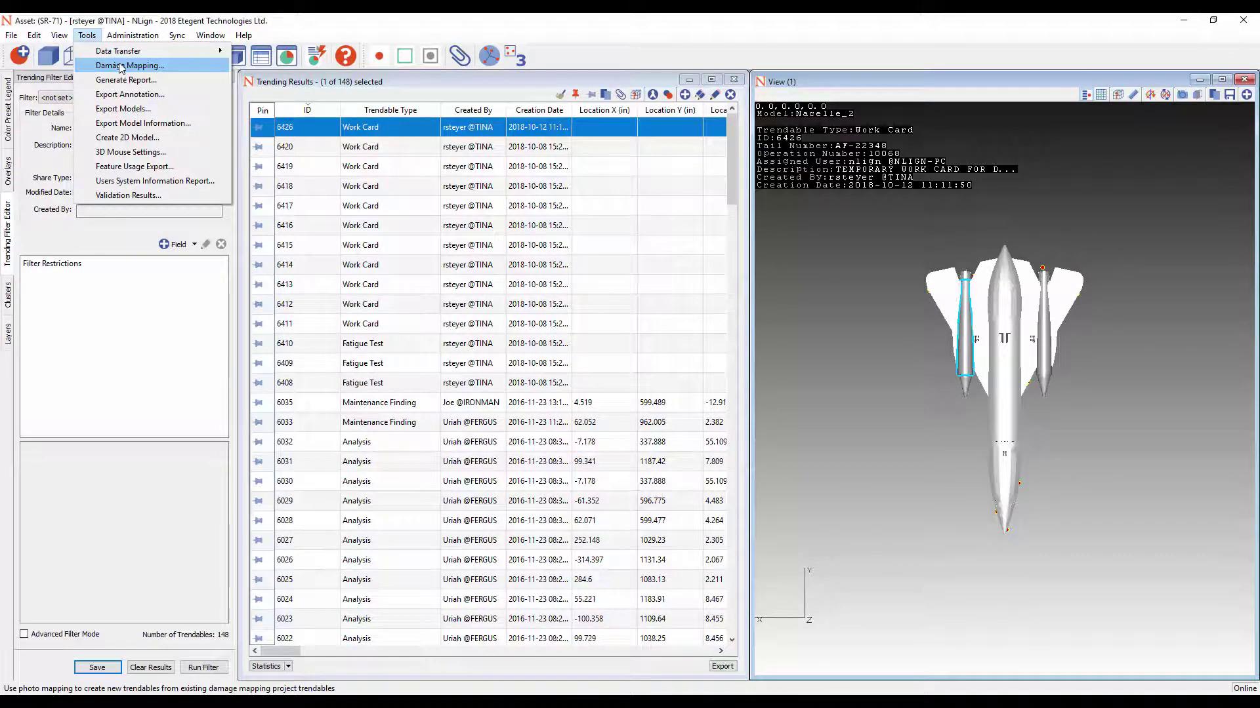
click(463, 87)
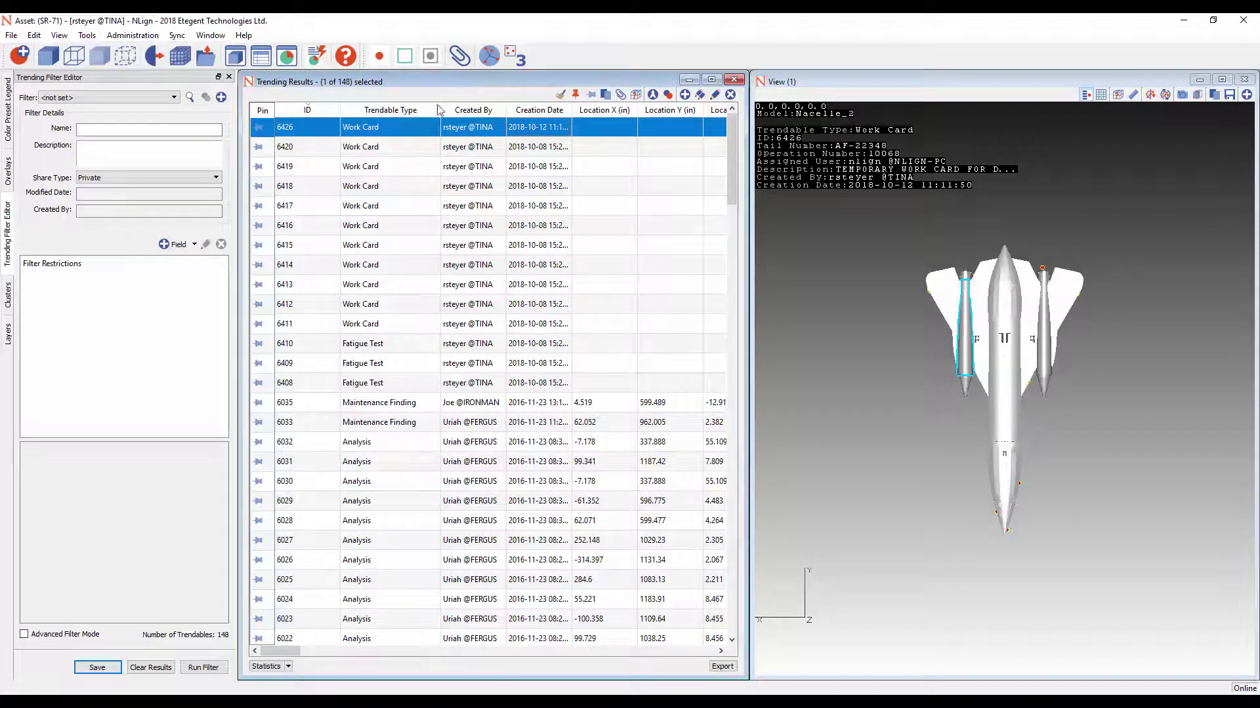
double_click(395, 127)
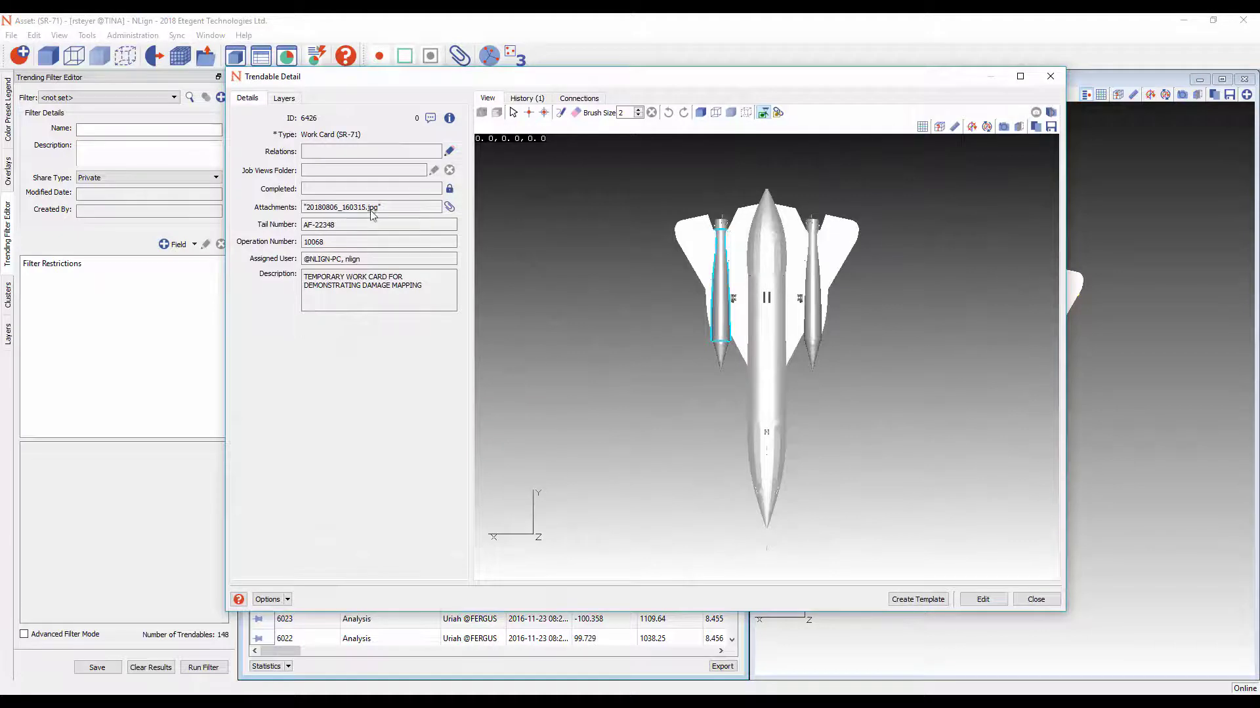
click(1051, 114)
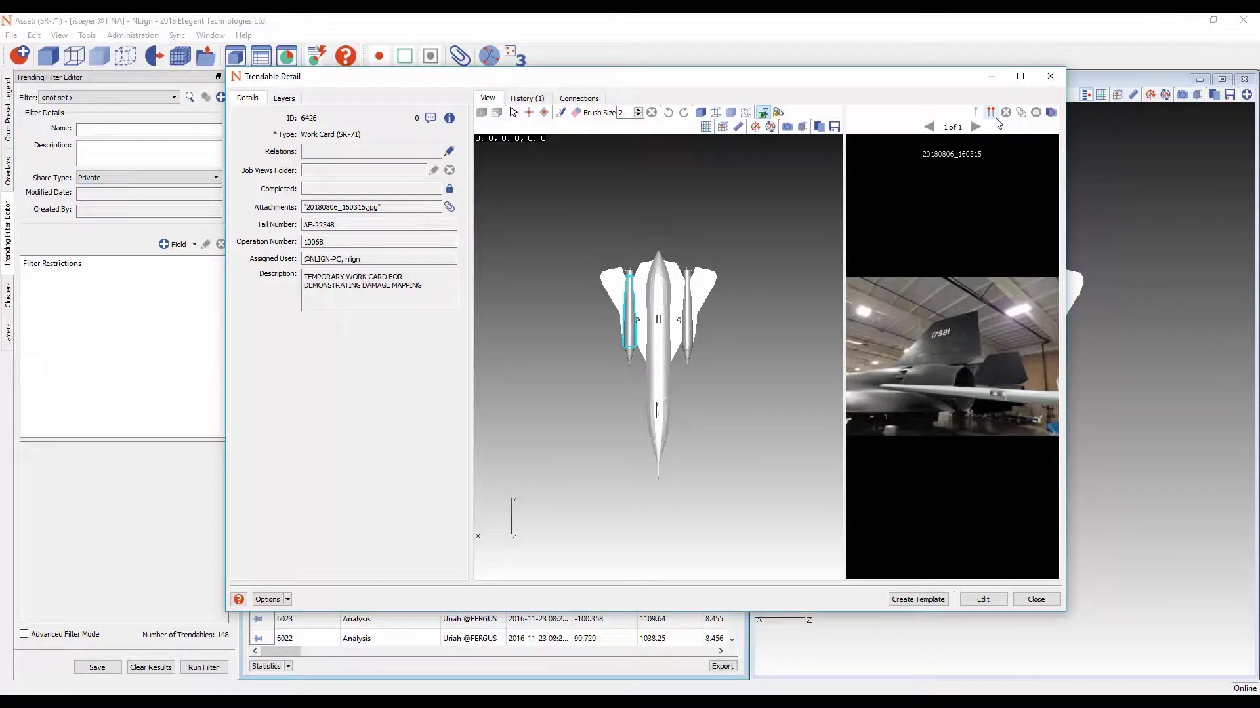
click(992, 115)
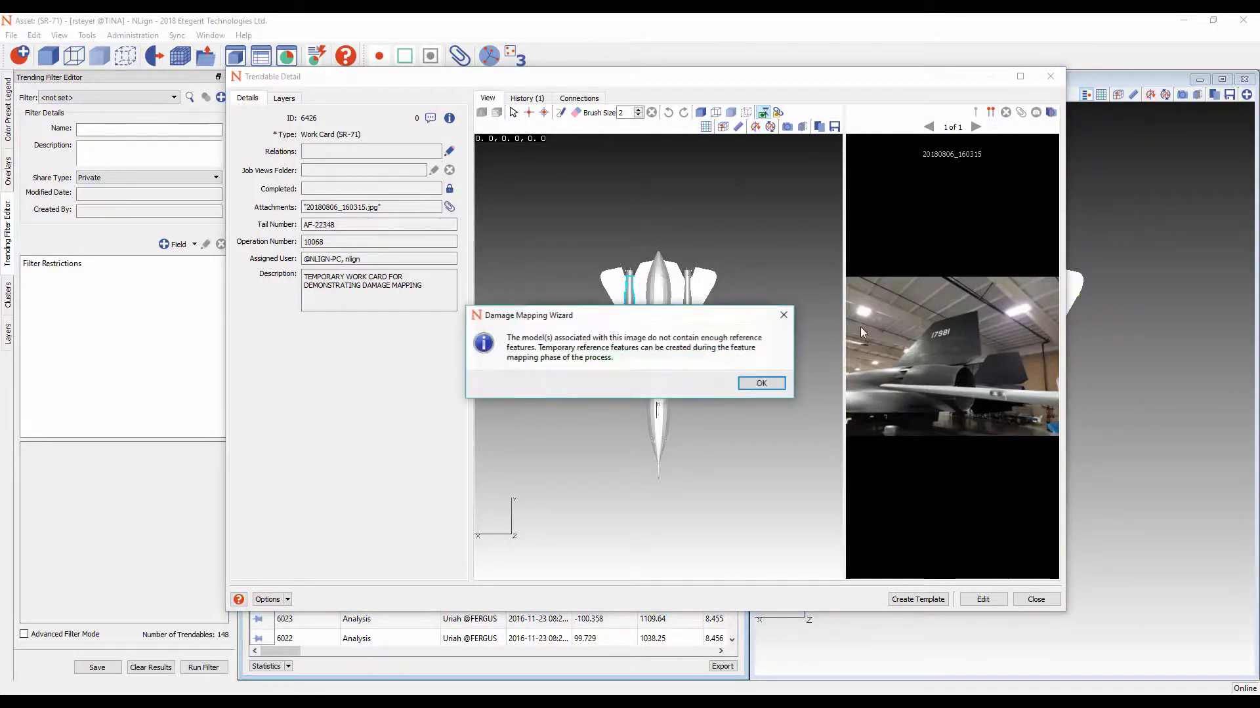
click(761, 383)
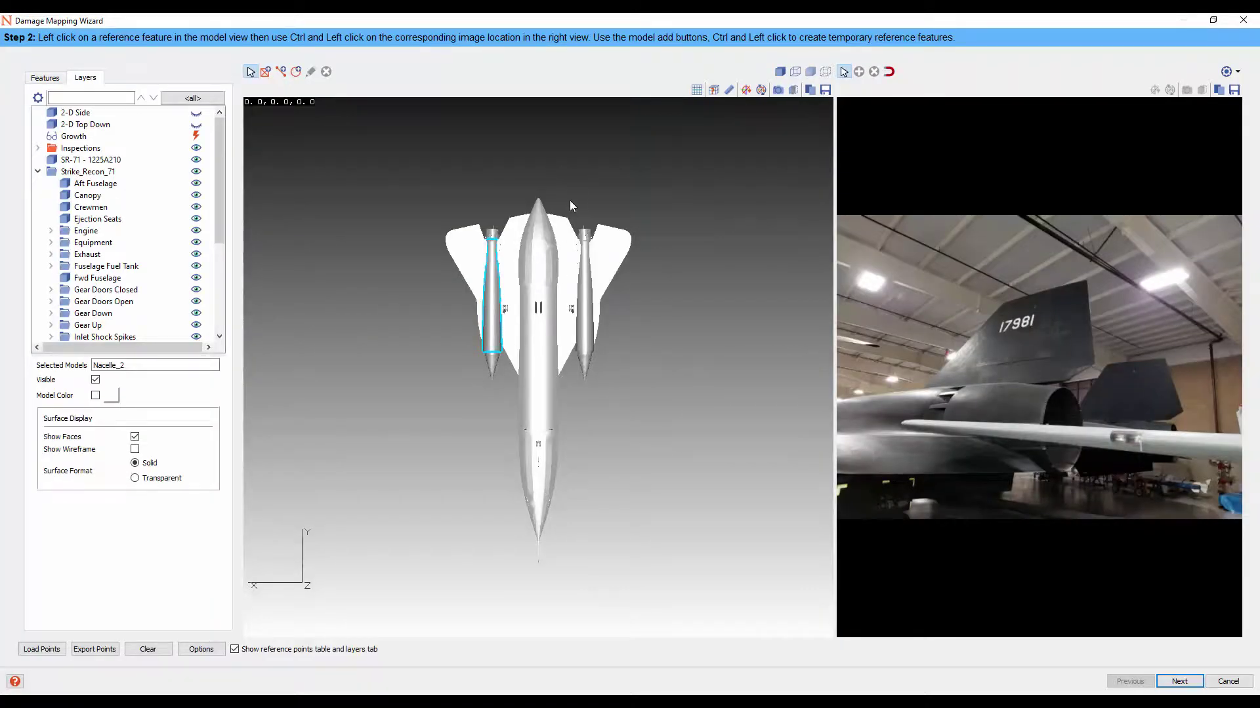
Step: Pair three corners of each tail fin on the 3D model with the same corners in the photo, and advance to trendable creation
mouse_move(561, 192)
middle_down()
mouse_move(581, 272)
mouse_move(667, 443)
middle_up()
middle_drag(399, 298, 430, 323)
middle_drag(654, 409, 272, 453)
scroll(660, 335, up, 4)
scroll(569, 362, up, 4)
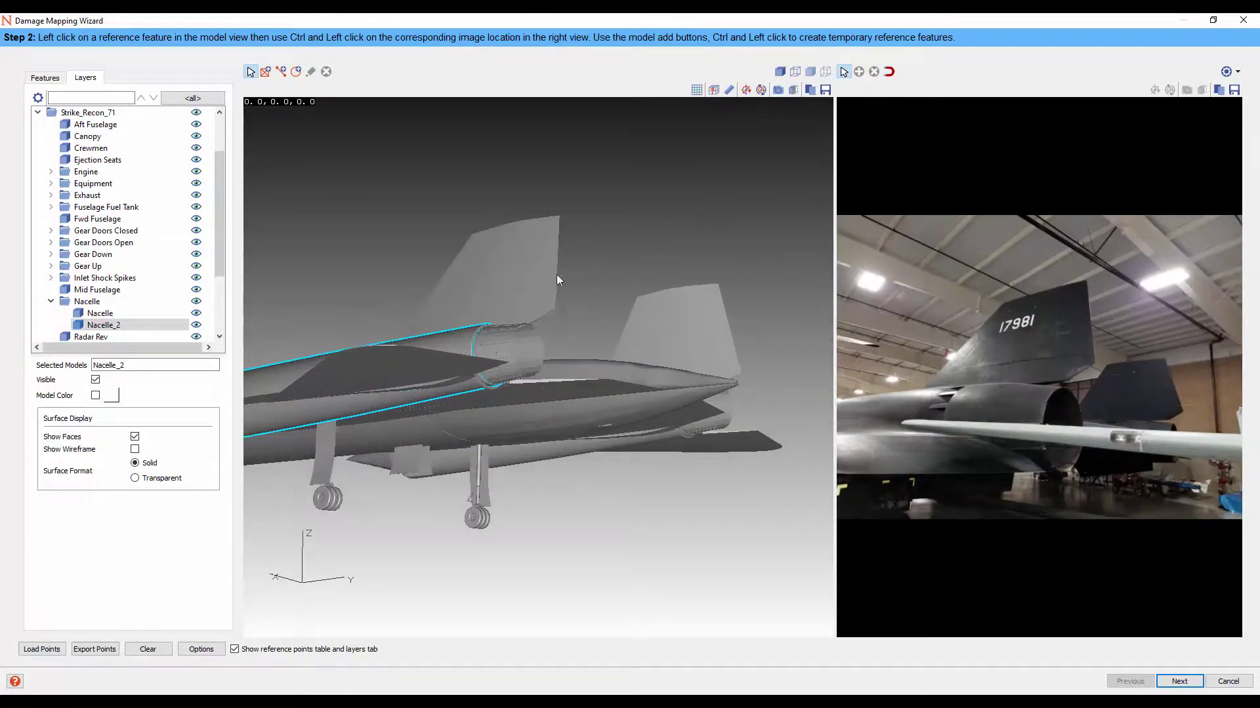
scroll(545, 368, up, 1)
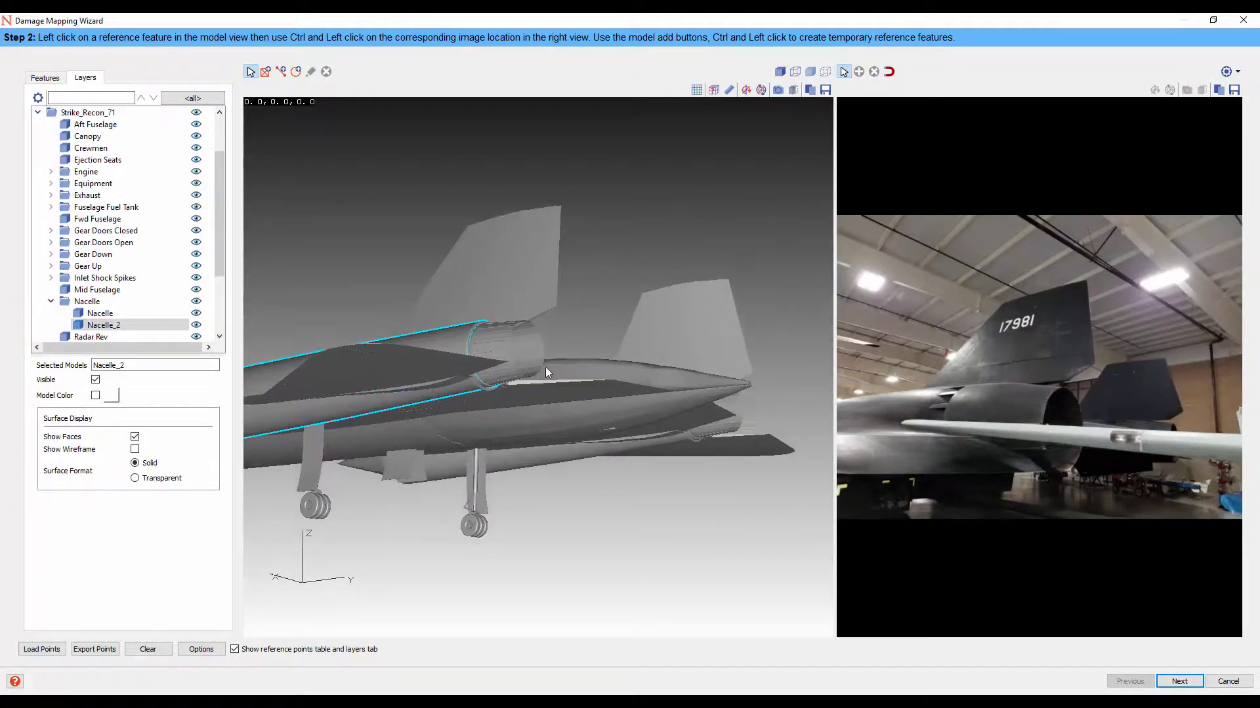
click(265, 72)
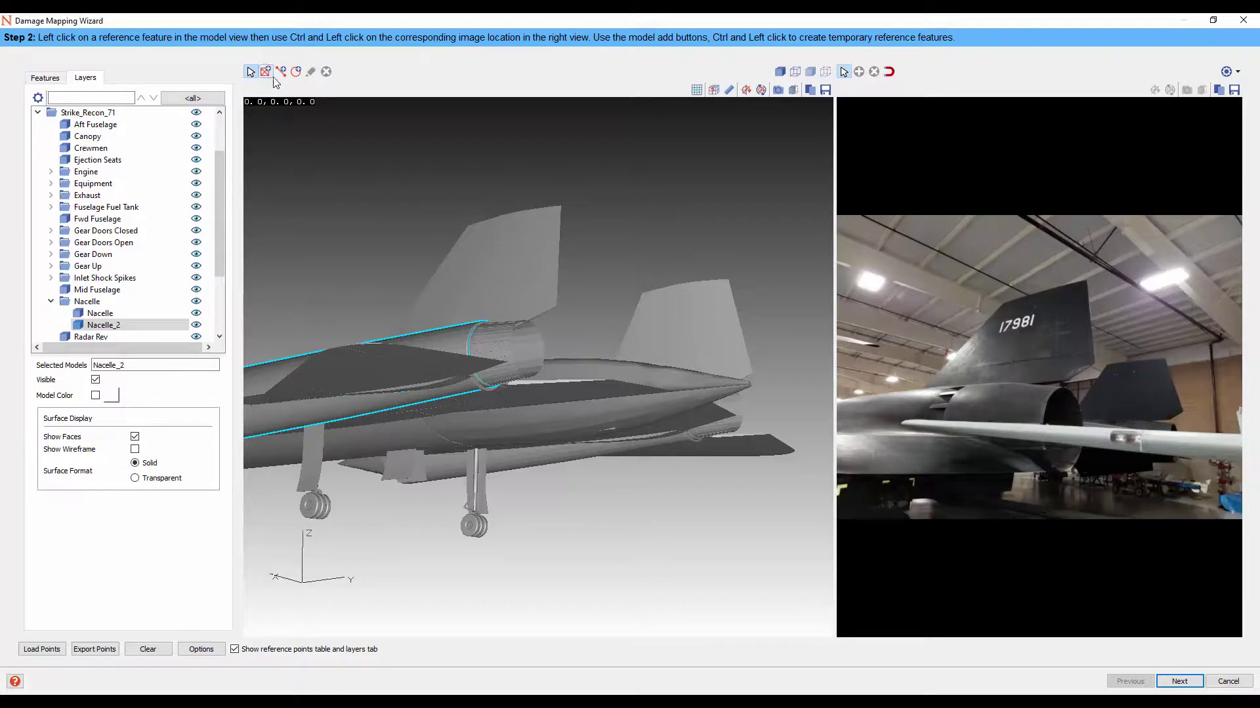
click(559, 208)
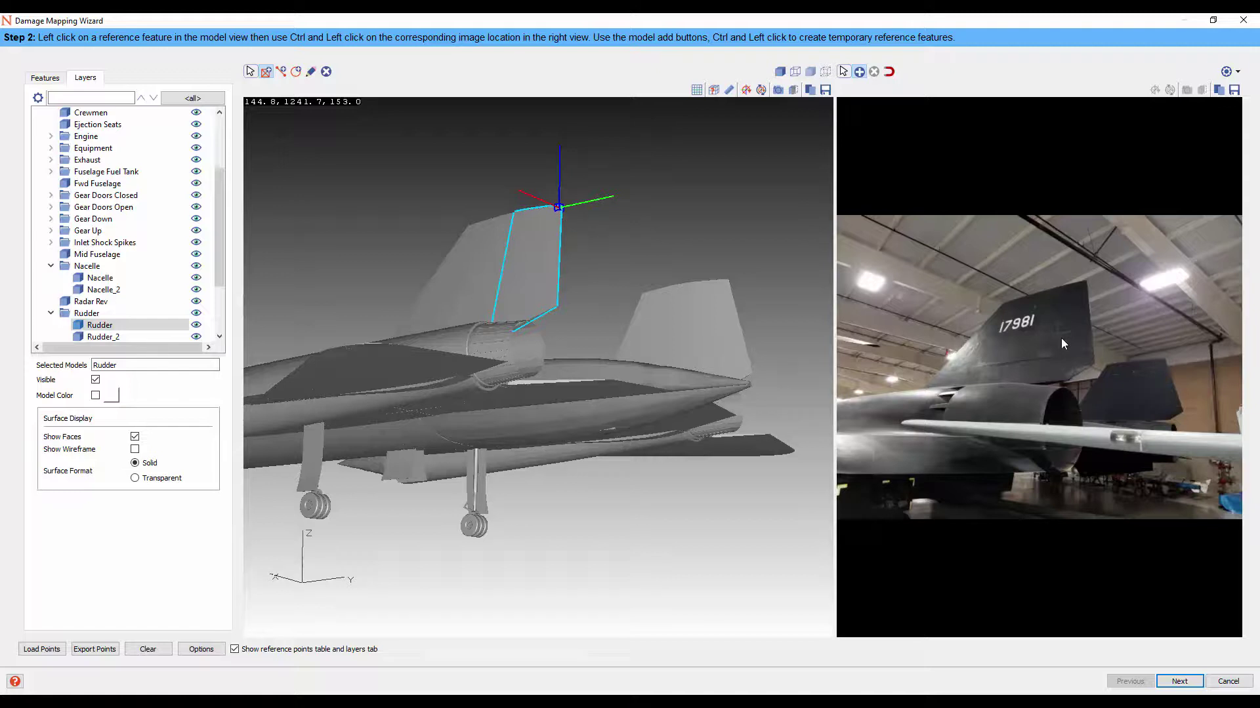
ctrl+click(1085, 282)
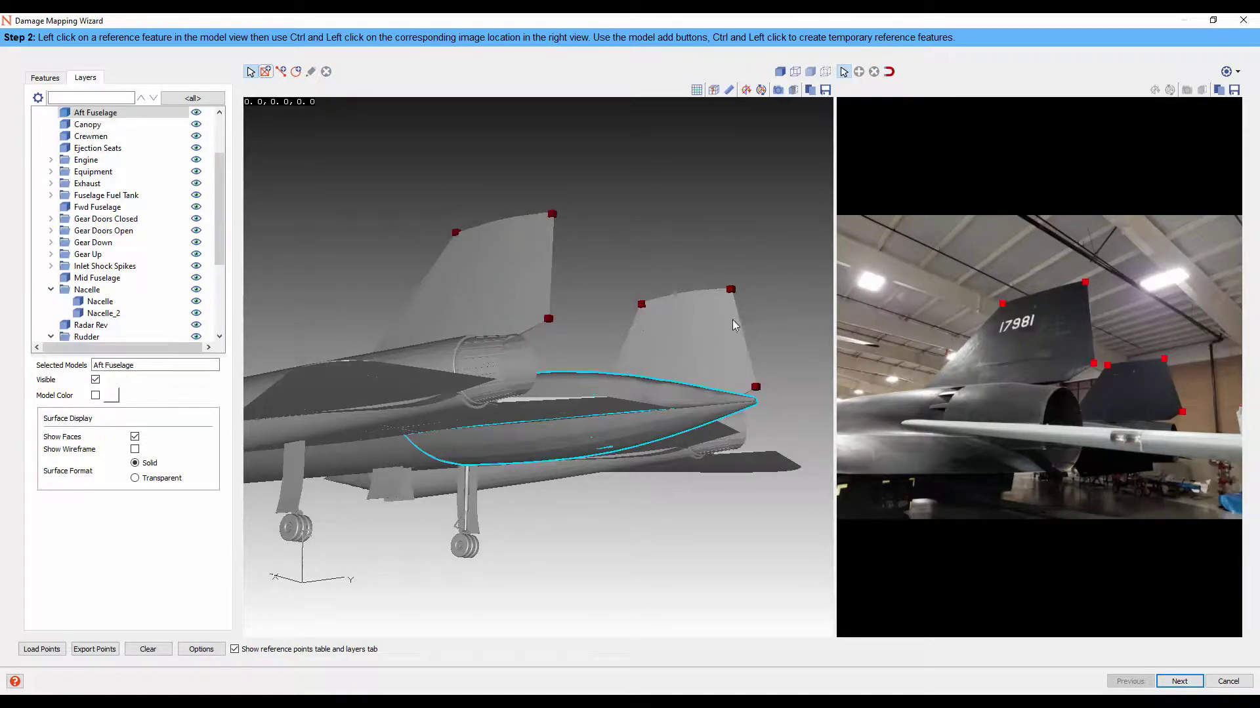
click(1186, 683)
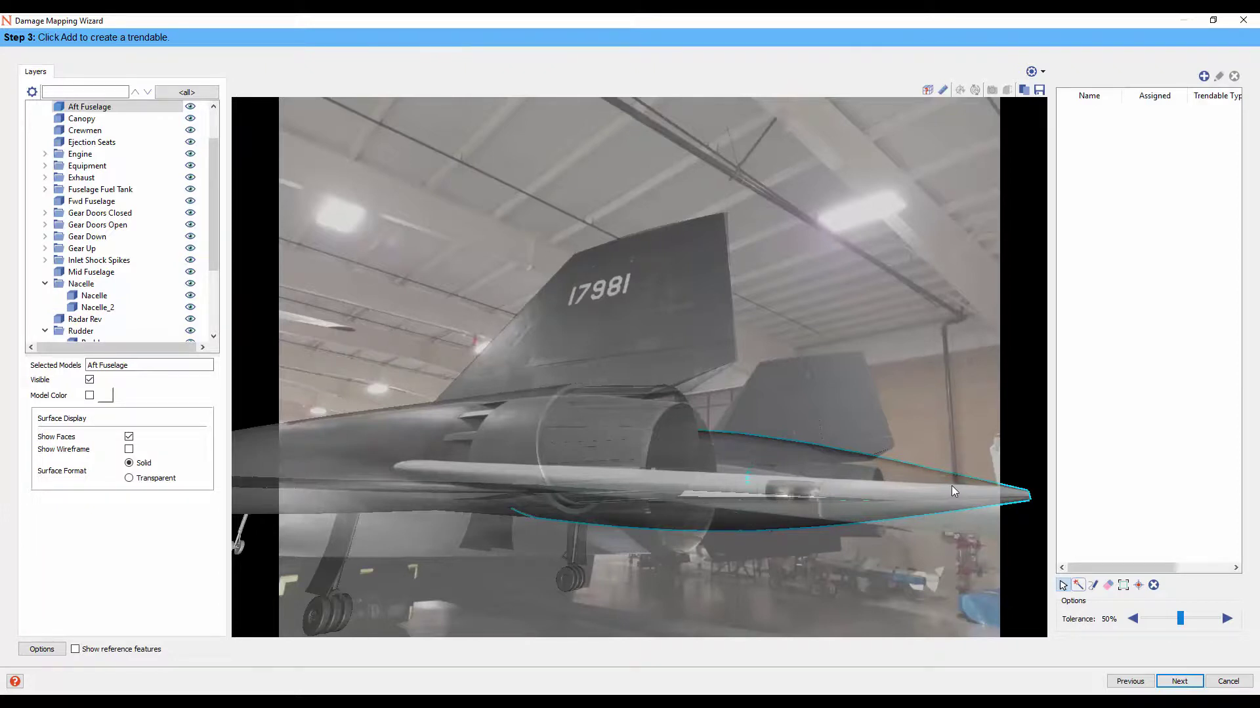
Step: Add a trendable of type WC - Corrosion and save its details with the length, width and depth left blank
click(75, 650)
click(76, 650)
click(1204, 76)
click(669, 360)
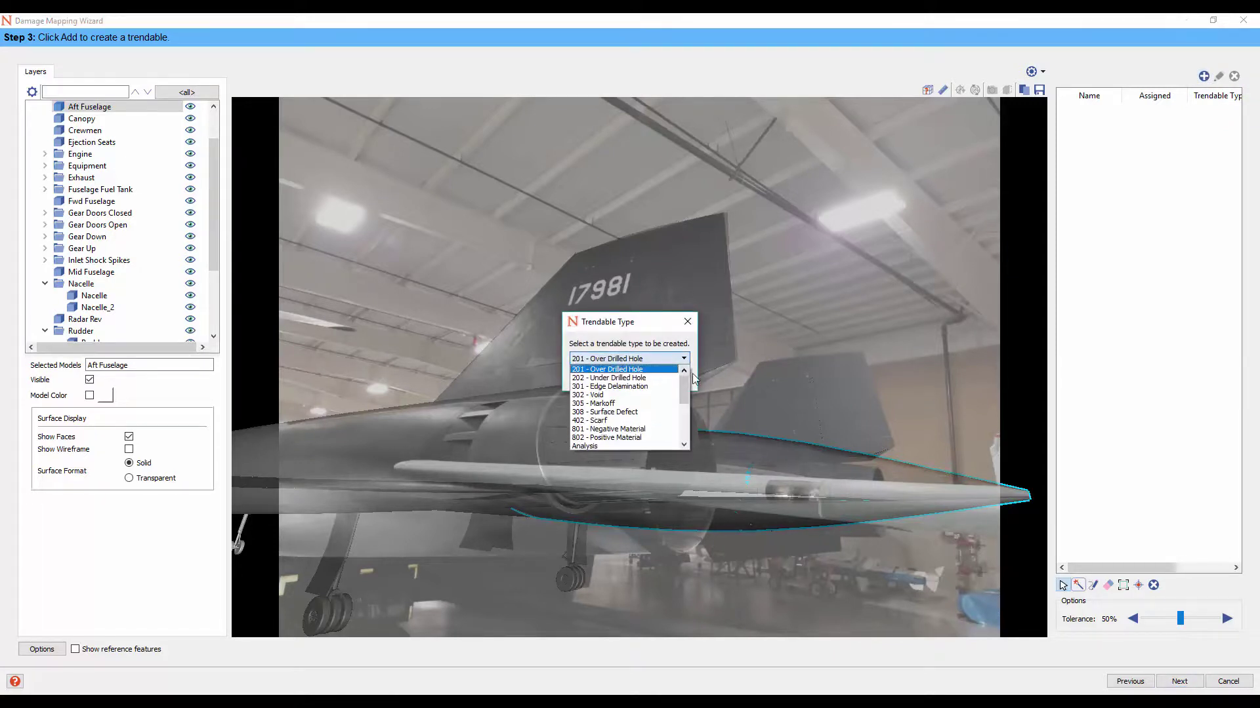
drag(685, 393, 683, 440)
click(648, 431)
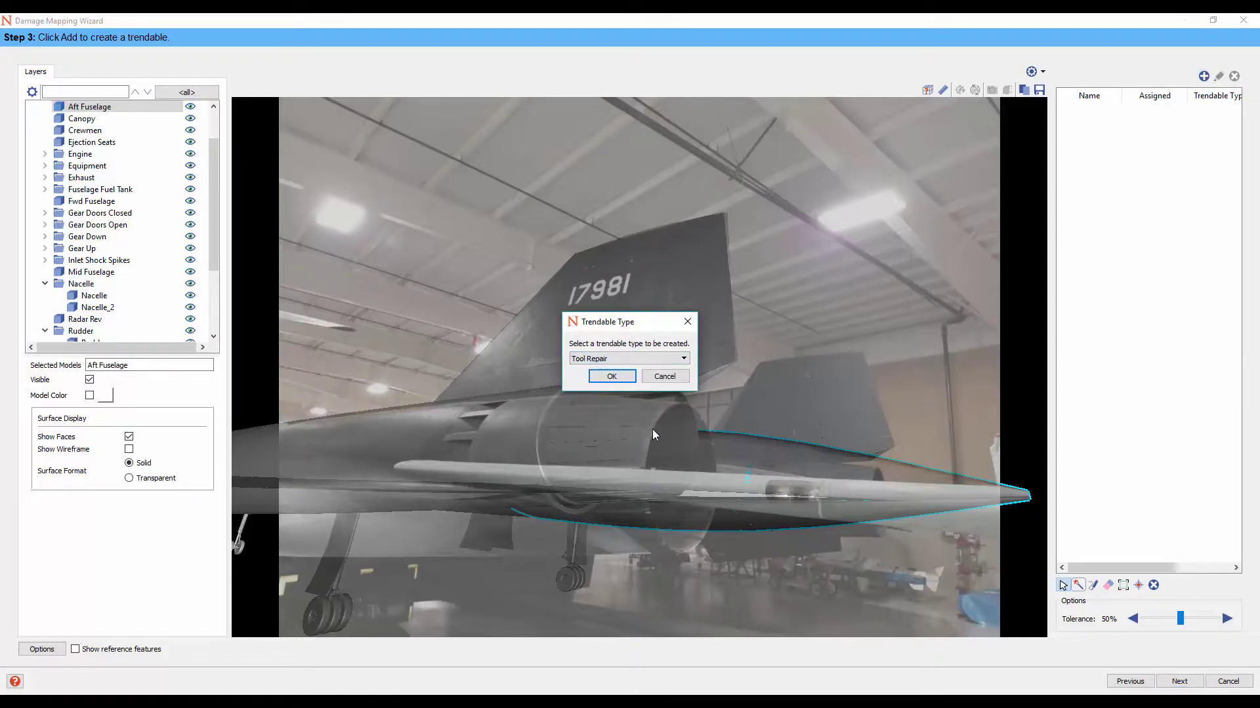
key(Down)
click(611, 378)
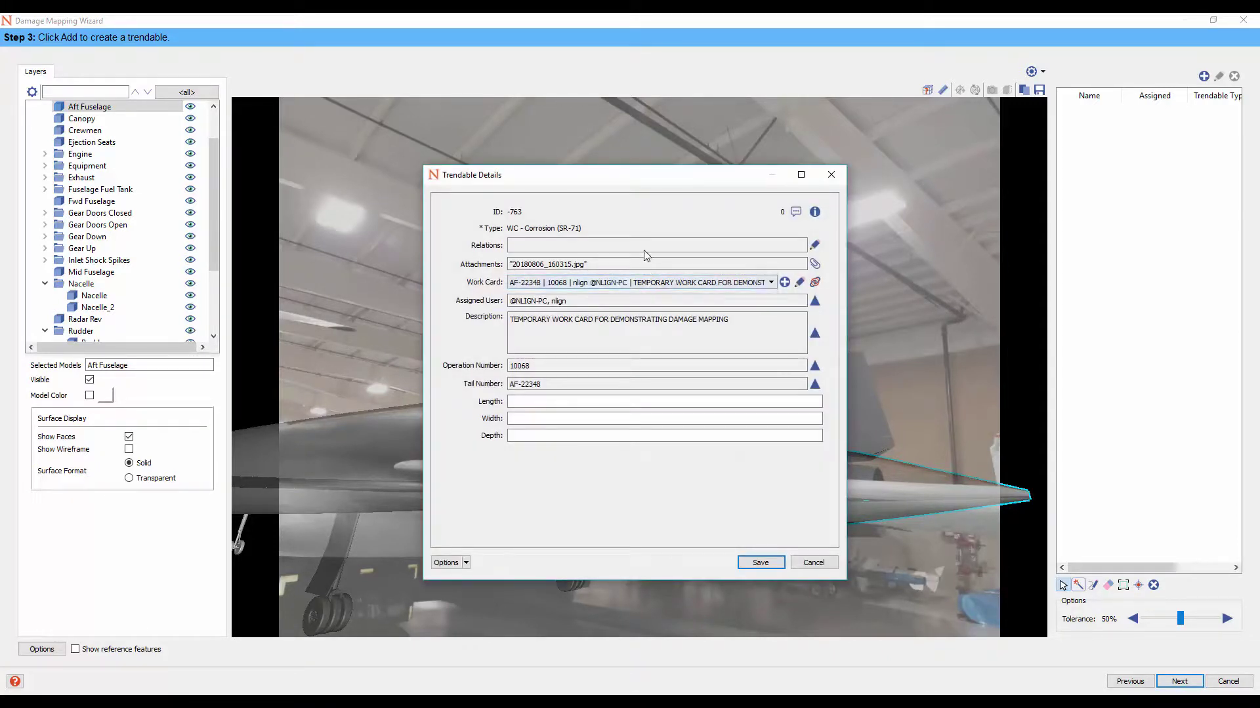
click(633, 283)
click(656, 401)
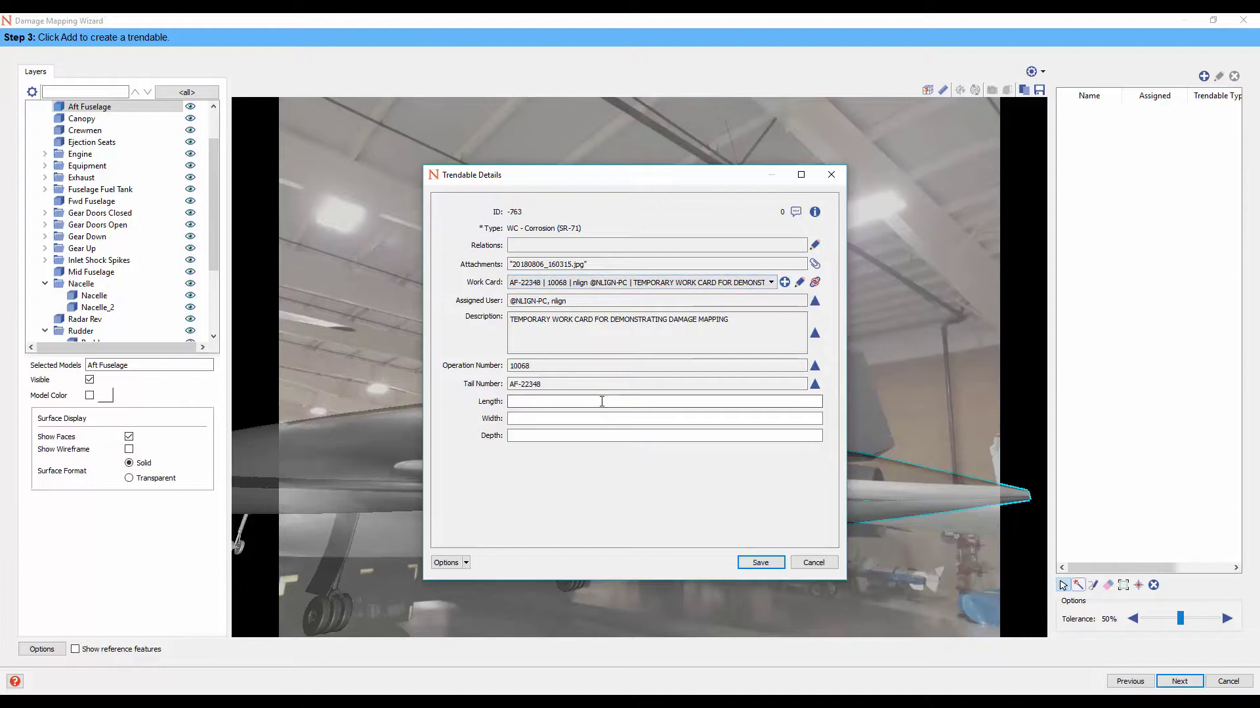
click(759, 563)
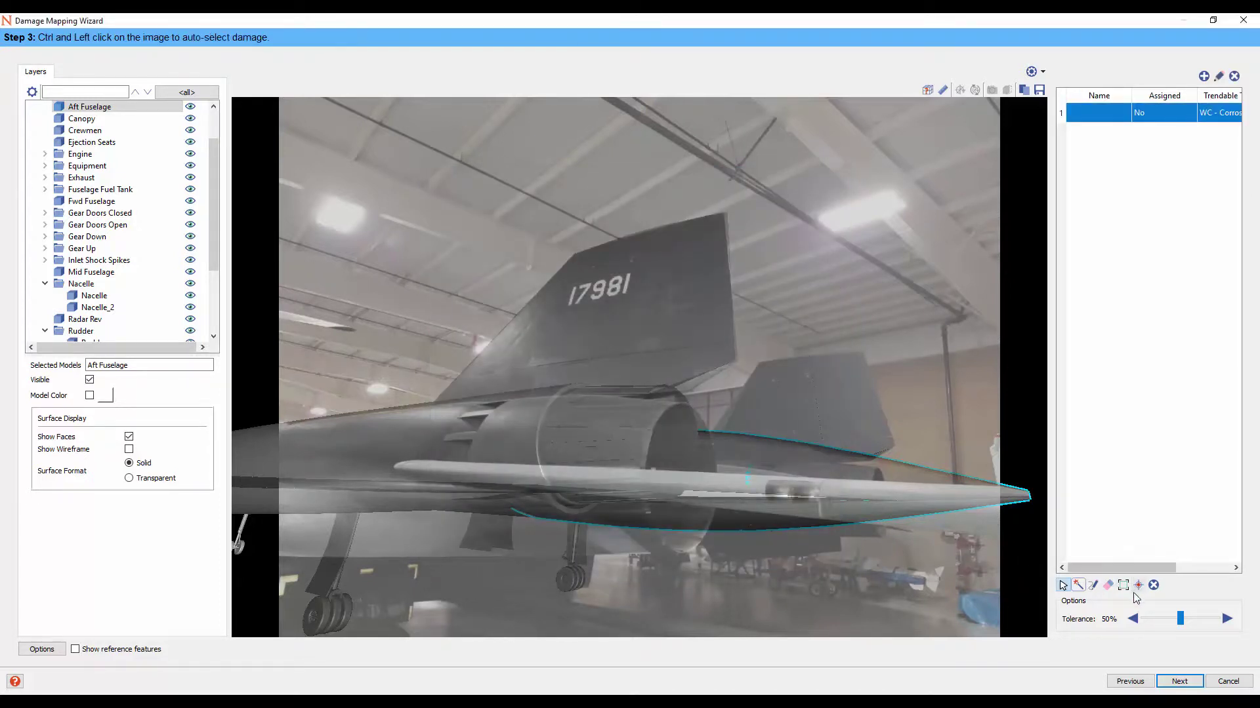
Step: Mark the corrosion on the near tail fin by auto-selecting the digit 8 and drawing a closed outline beside the marking, and project it onto the model
click(1093, 585)
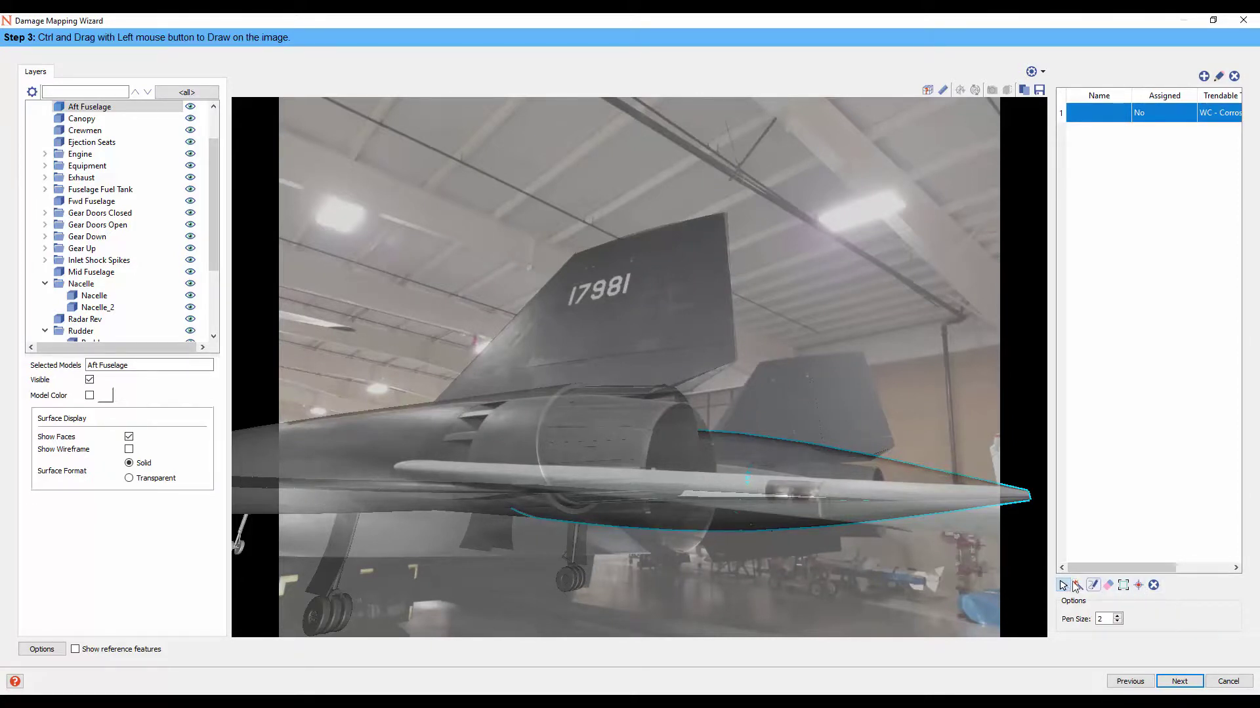
click(1077, 585)
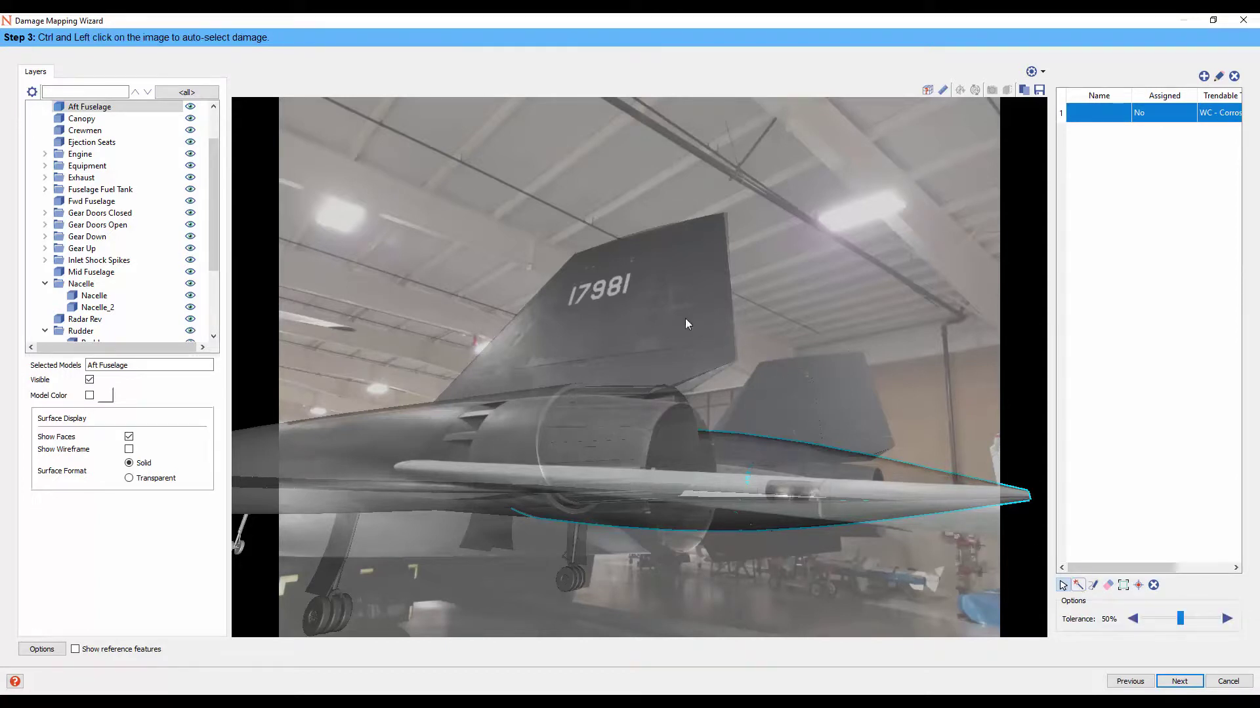
ctrl+click(618, 292)
click(1093, 585)
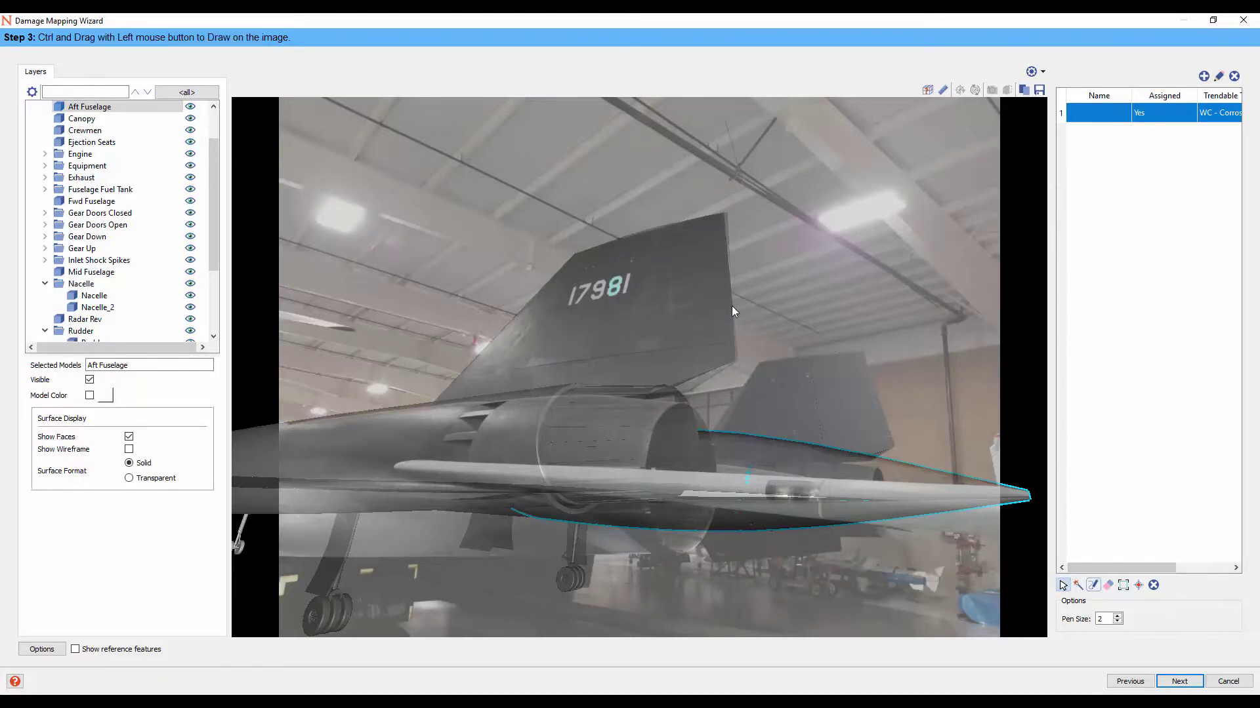
click(1117, 621)
ctrl+drag(647, 287, 660, 300)
click(1177, 683)
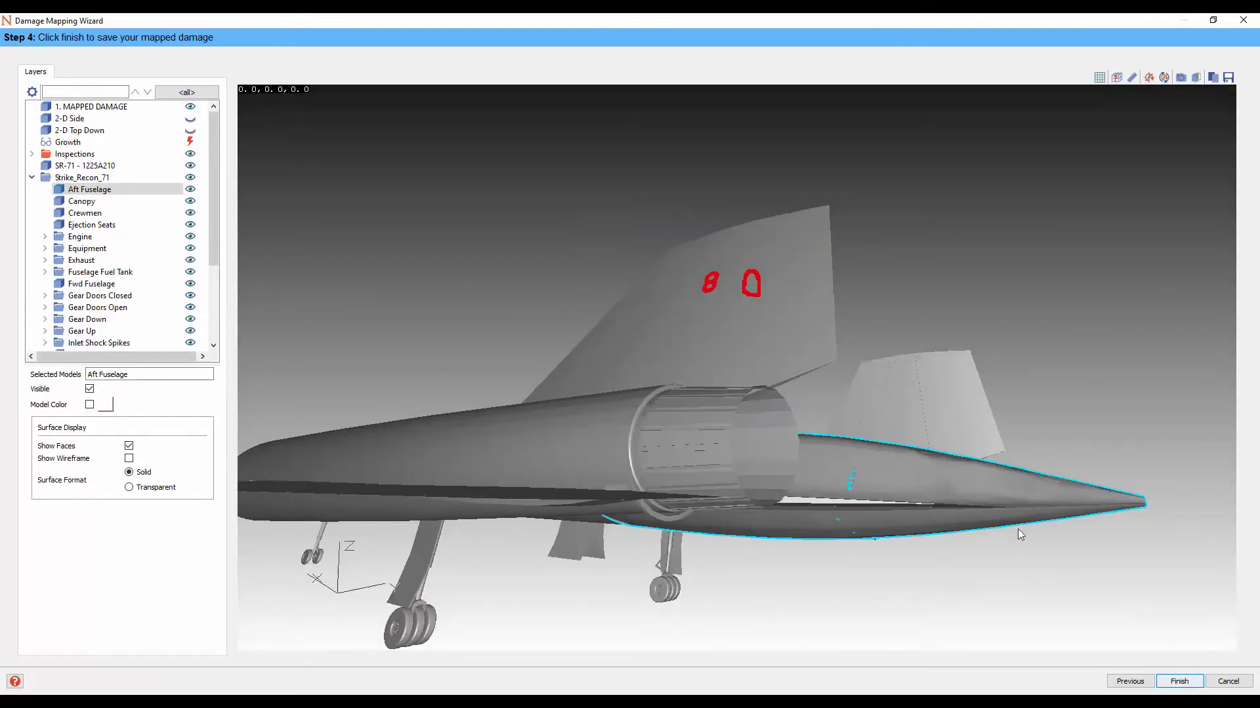
Step: Finish the damage mapping to save the mapped corrosion, and close the work card's details
mouse_move(735, 327)
middle_down()
mouse_move(640, 433)
mouse_move(801, 499)
mouse_move(1111, 548)
mouse_move(824, 470)
mouse_move(697, 363)
mouse_move(692, 549)
mouse_move(809, 461)
middle_up()
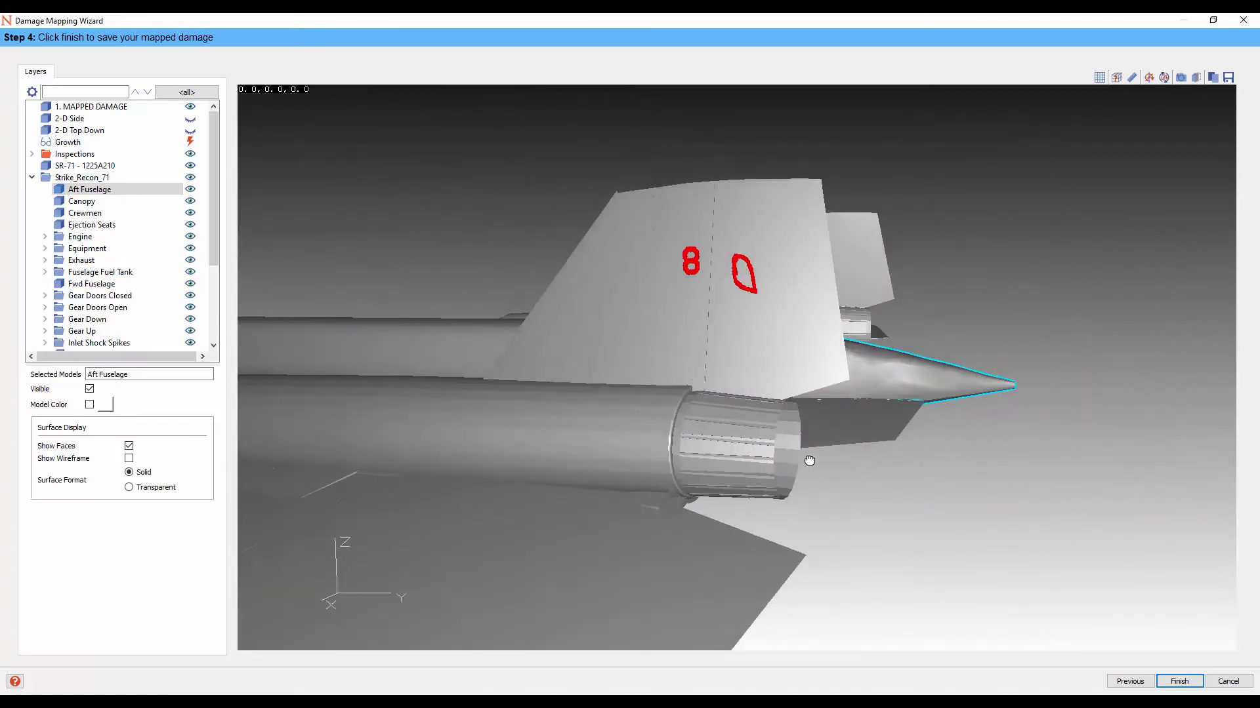
click(1189, 685)
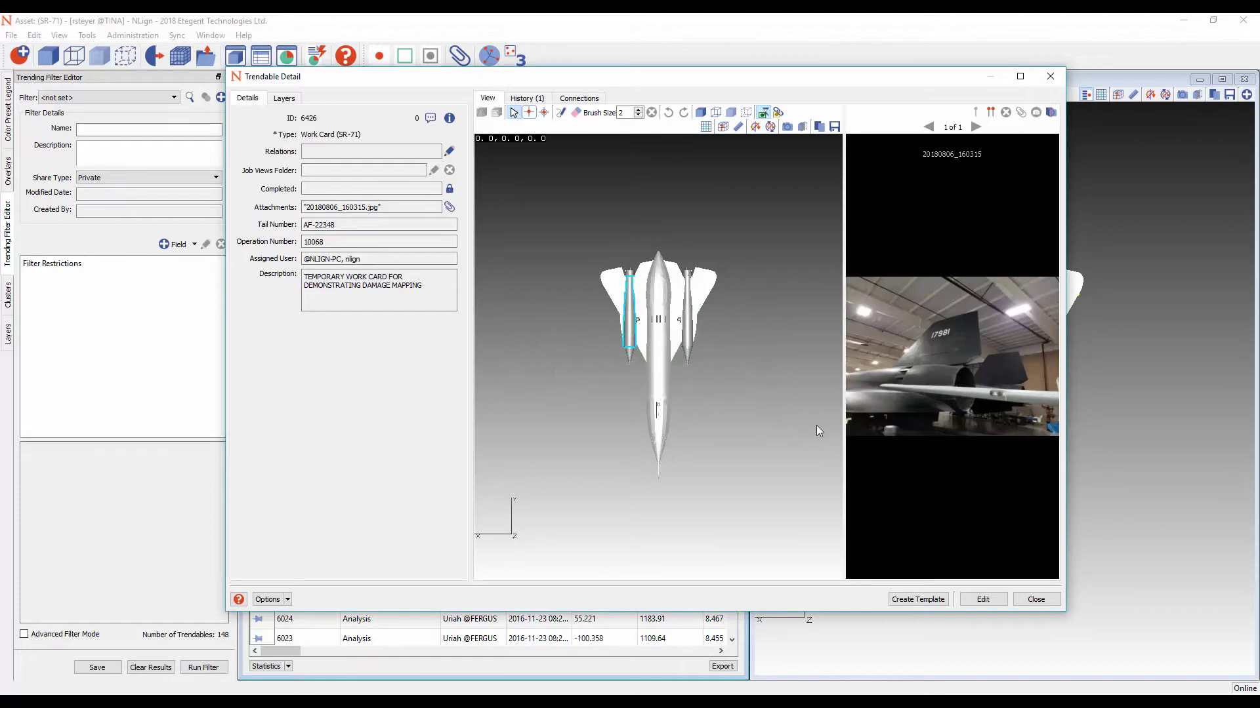
click(1035, 599)
Step: Open the new WC - Corrosion trendable and examine the mapped damage on the model's tail fin
click(366, 129)
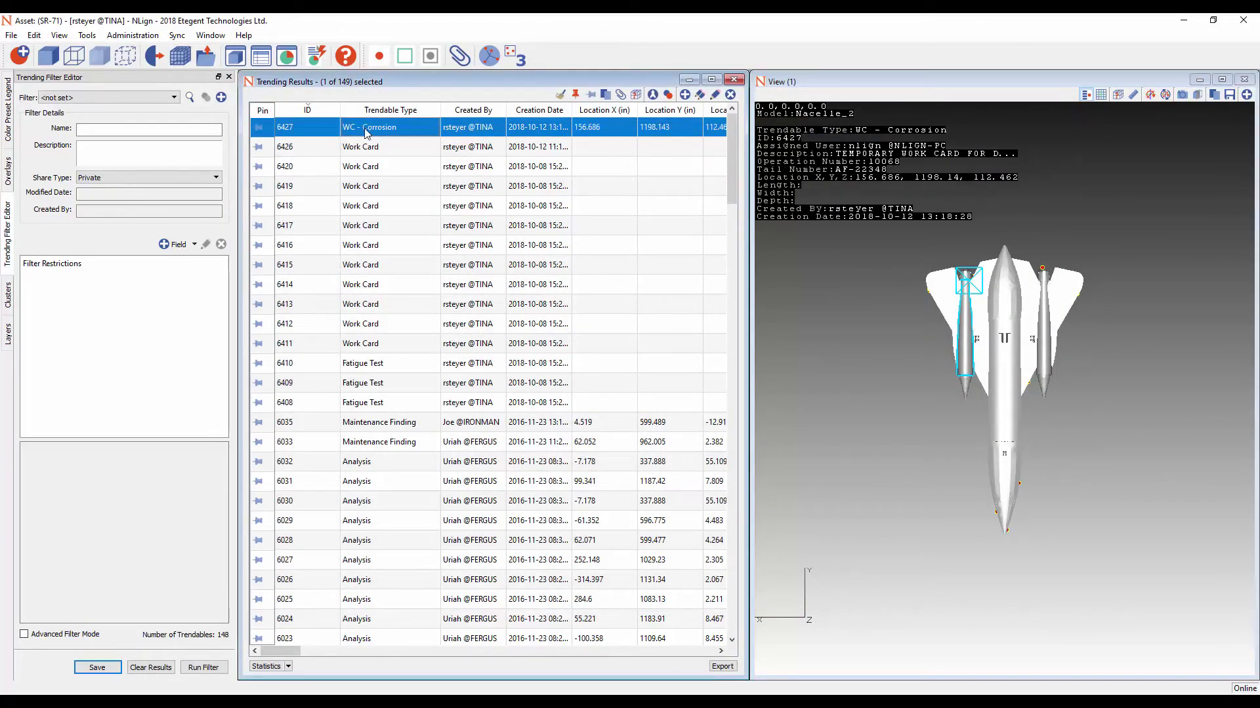
double_click(367, 129)
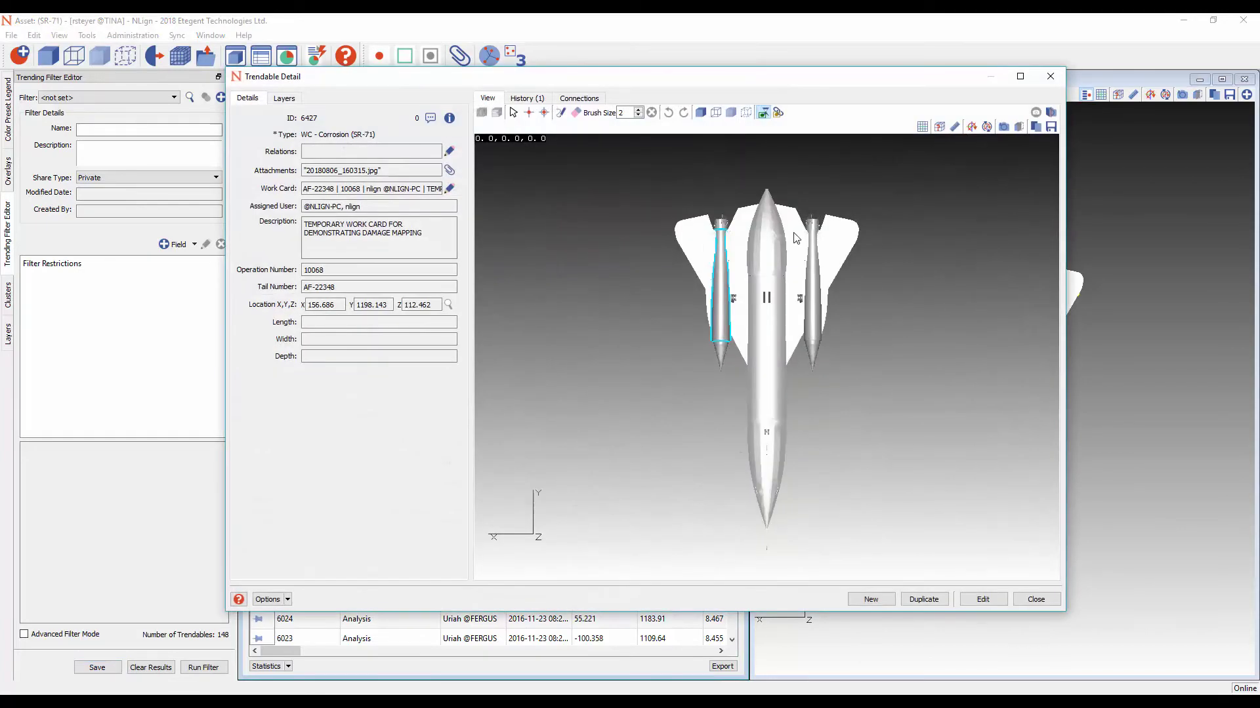
drag(754, 295, 980, 398)
scroll(970, 383, up, 6)
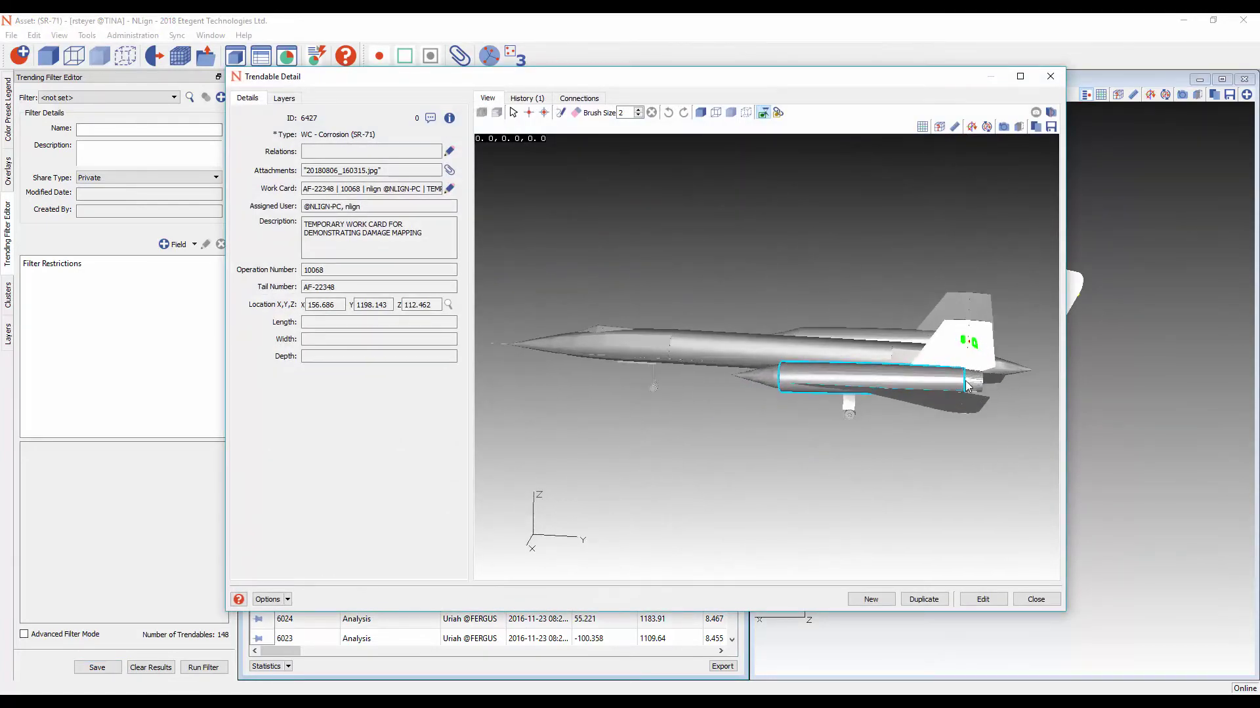
middle_drag(968, 375, 596, 371)
scroll(986, 357, up, 5)
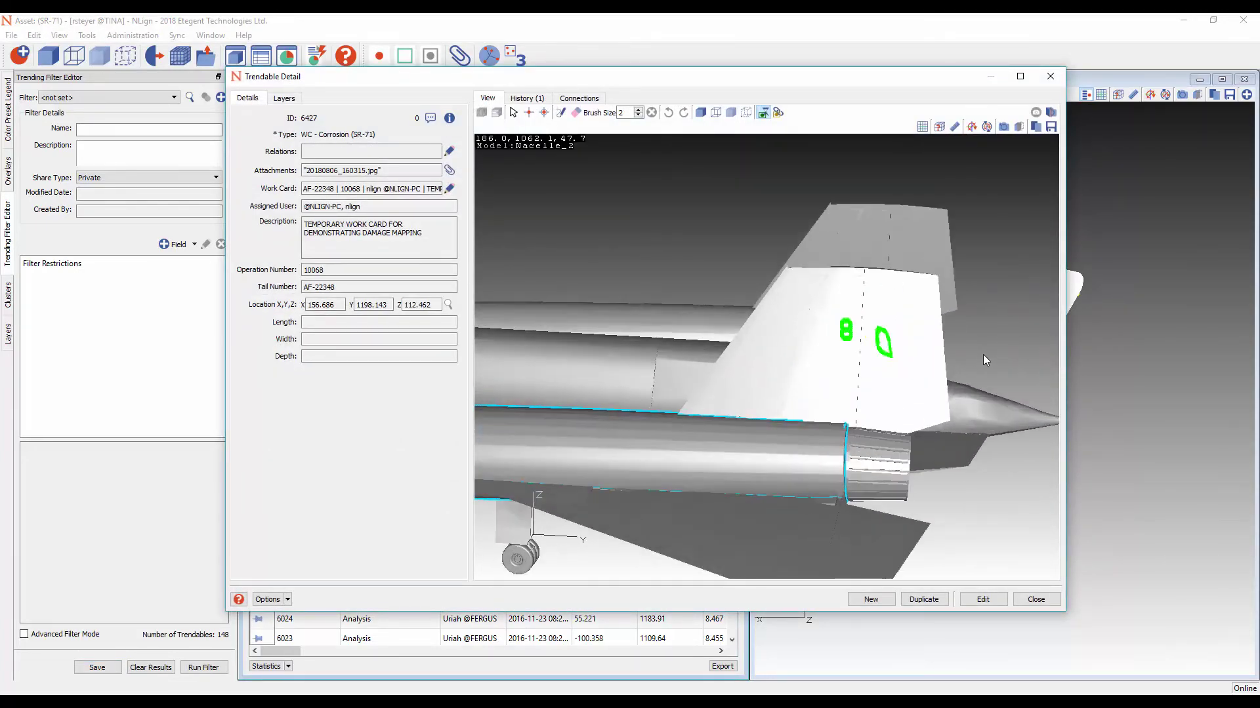
middle_drag(982, 354, 674, 378)
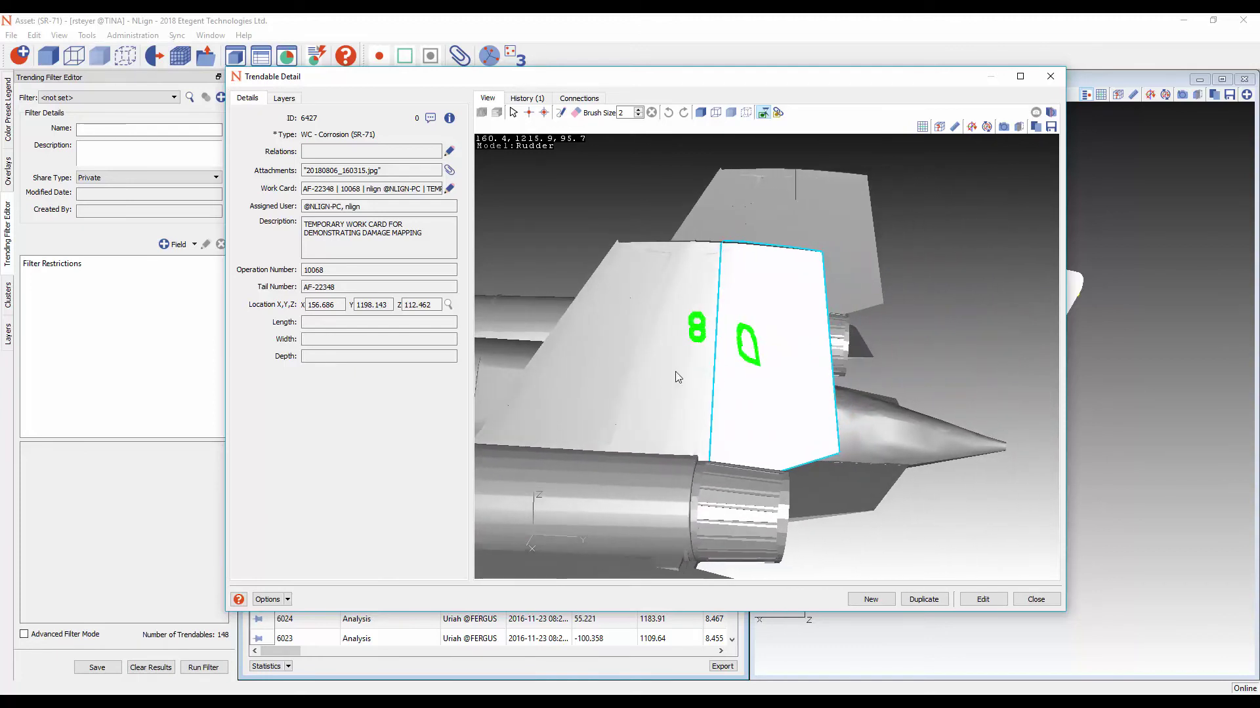